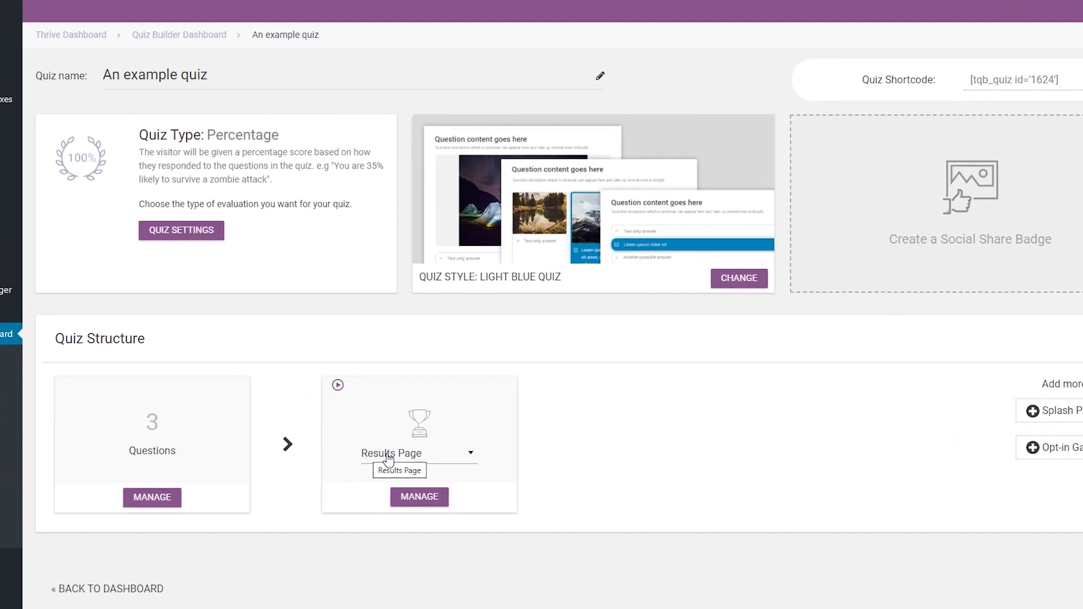
Change the example quiz's final step from Results Page to URL Redirect and open its redirect settings
left_click(471, 460)
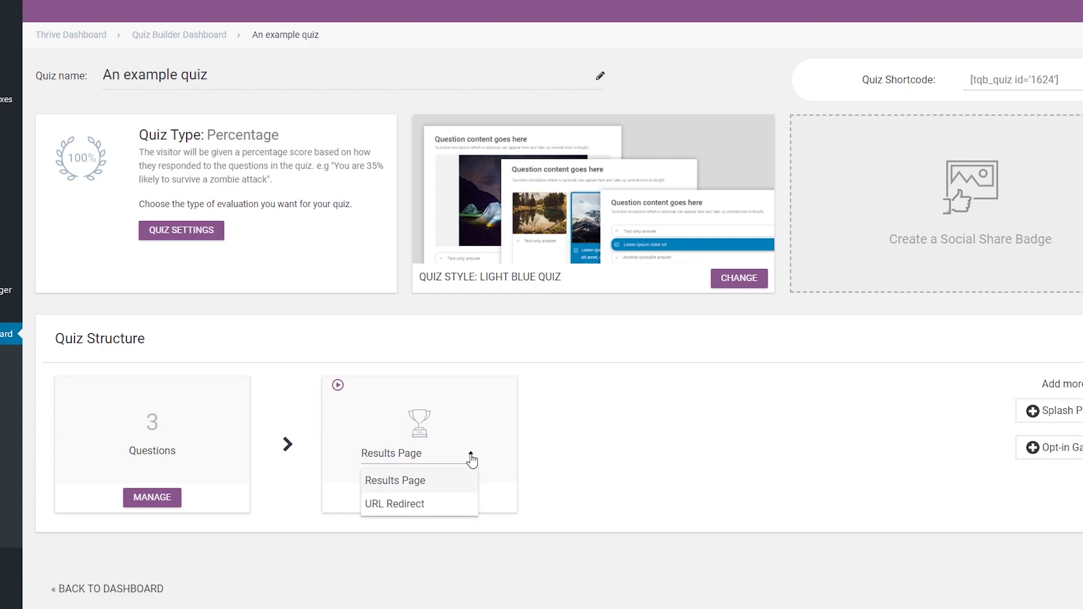
left_click(417, 505)
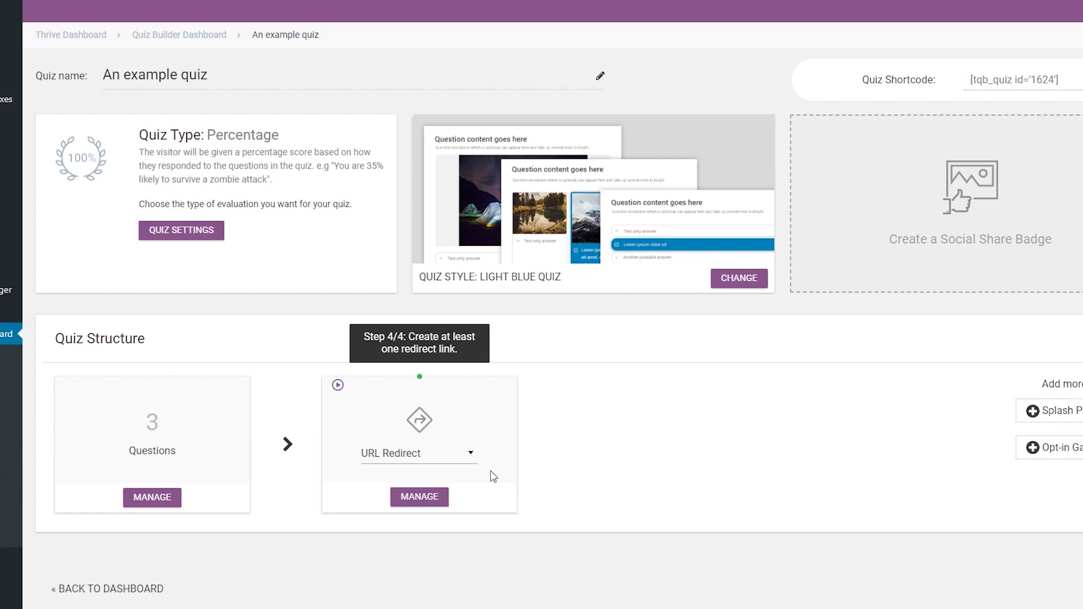
left_click(420, 498)
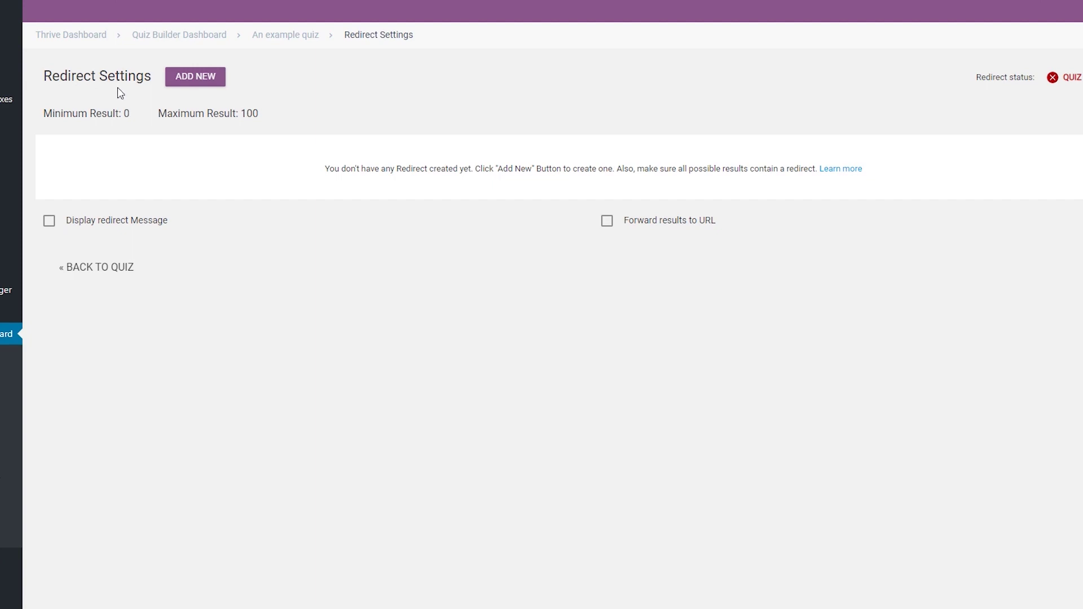
Add a new redirect rule for scores 5 to 50 that targets content on this site
left_click(206, 81)
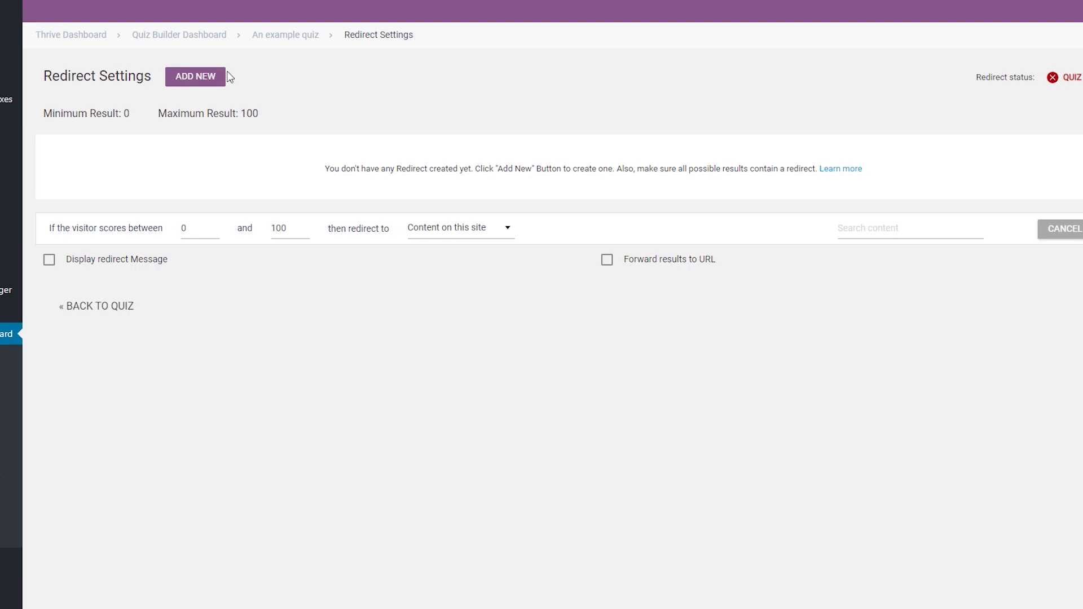
left_click(215, 226)
left_click(215, 226)
left_click(215, 227)
left_click(215, 226)
left_click(286, 231)
double_click(286, 231)
type("50")
left_click(228, 217)
left_click(457, 233)
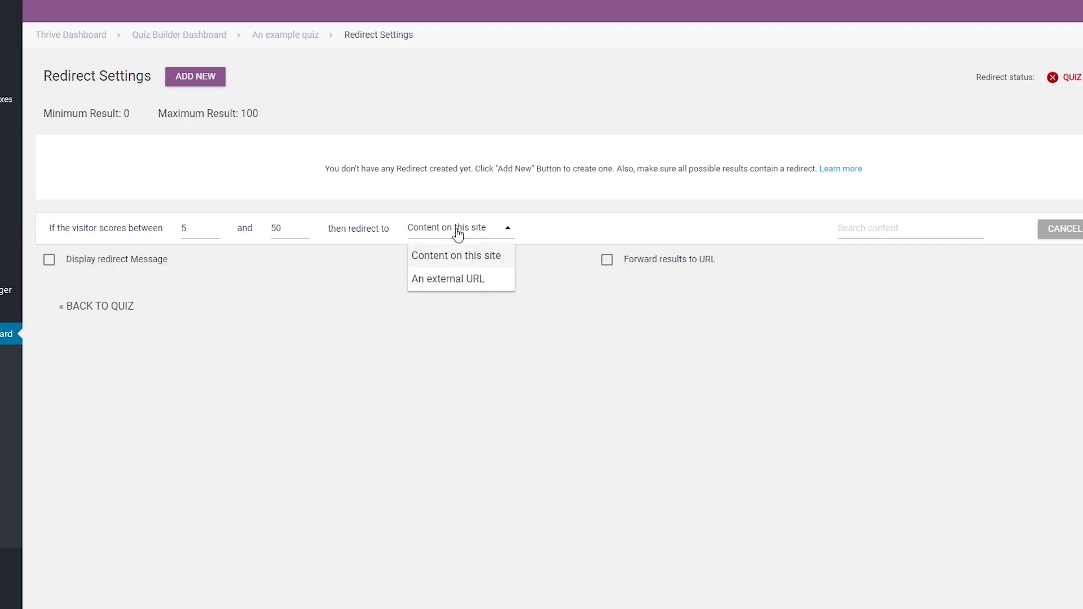
left_click(479, 259)
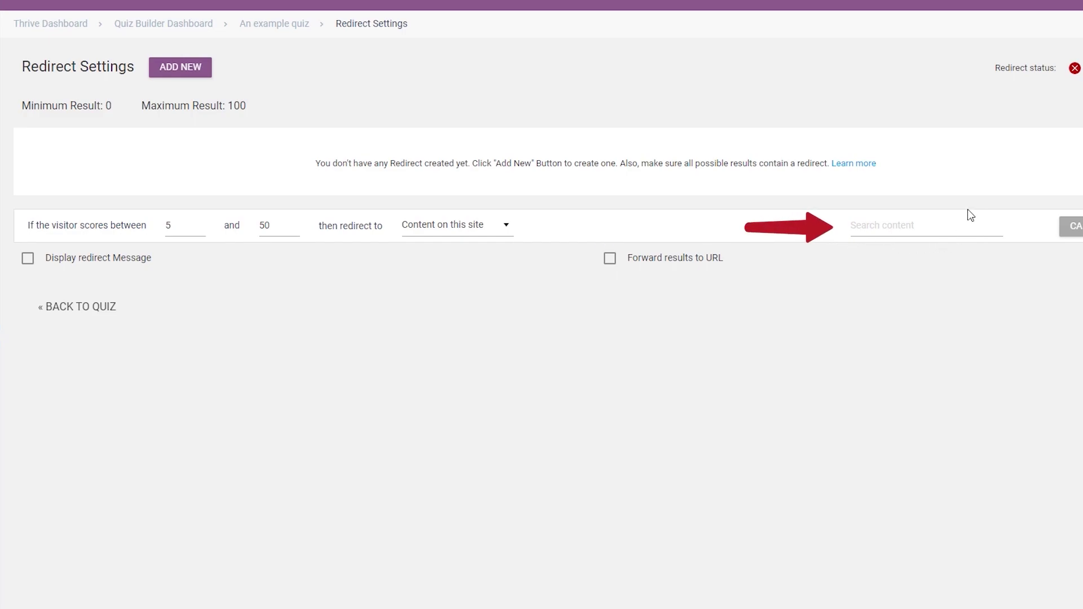
Point the 5–50 rule at the Home page, found by searching 'home', and save it
left_click(871, 225)
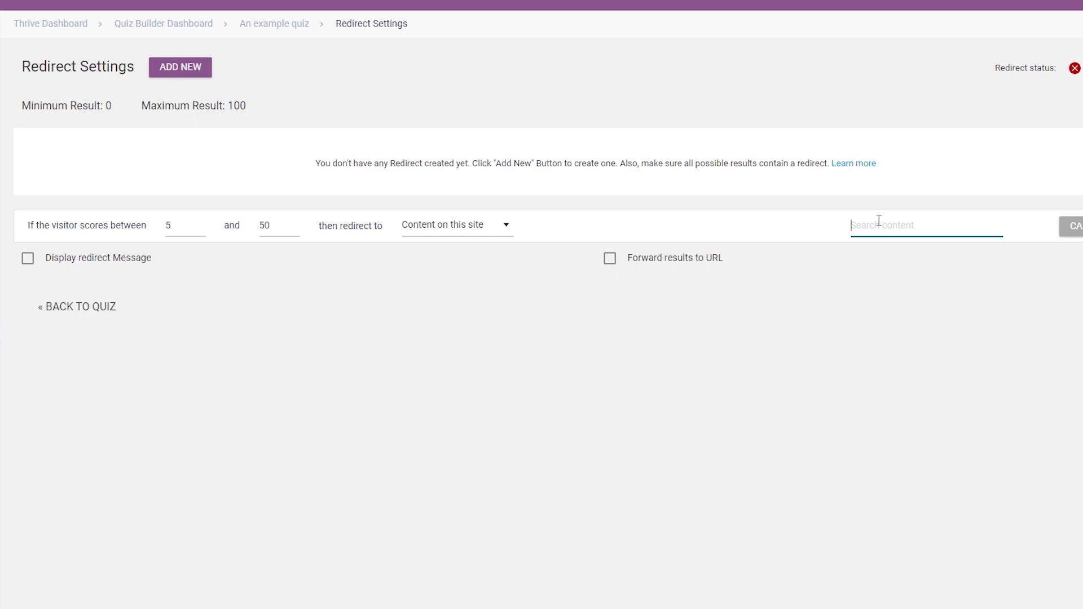
type("home")
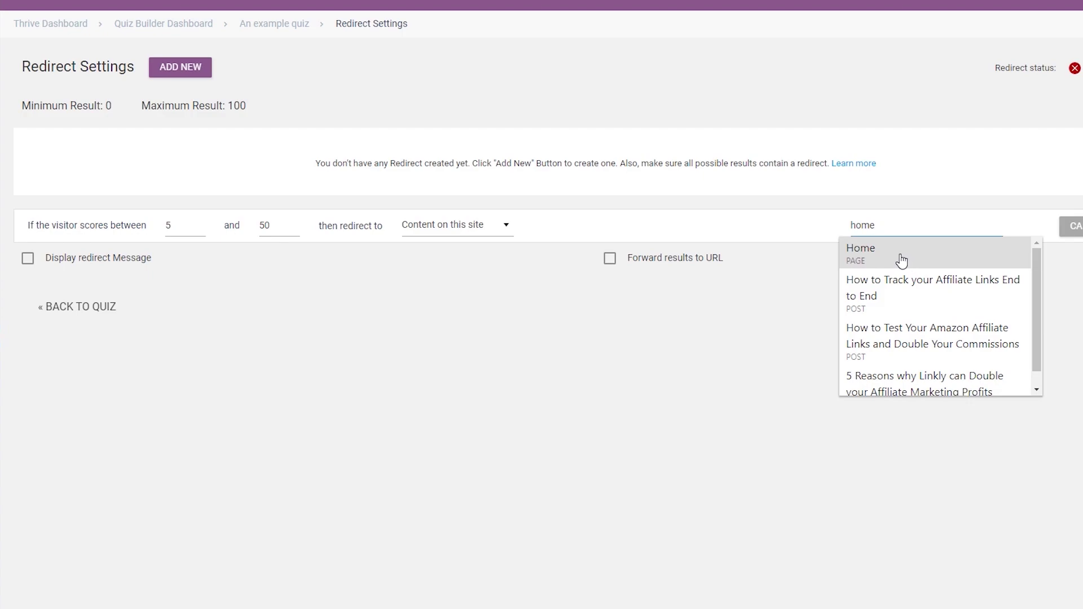
left_click(901, 259)
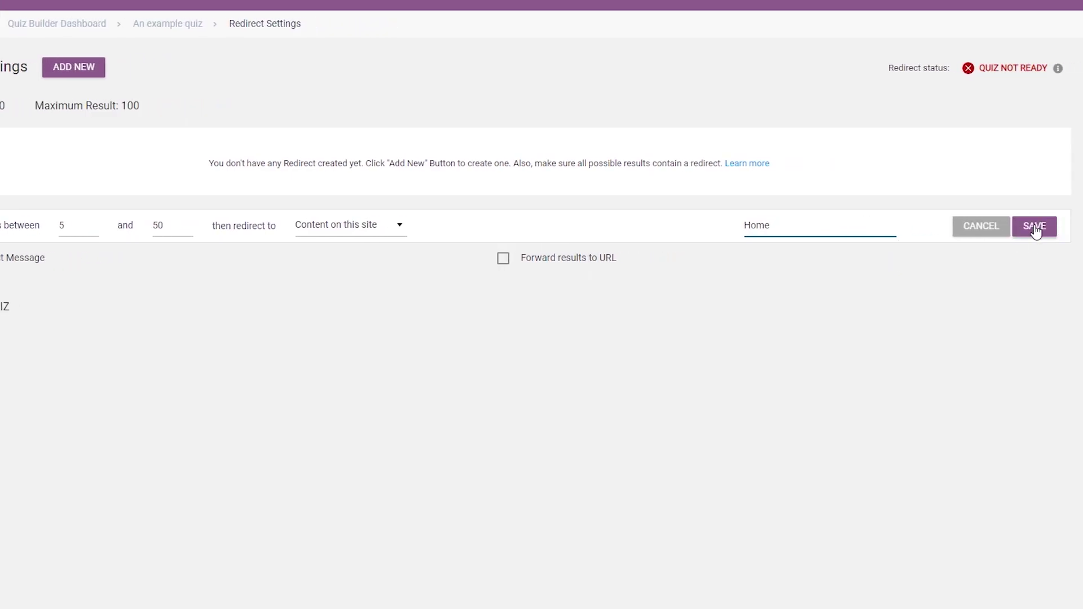
left_click(1035, 228)
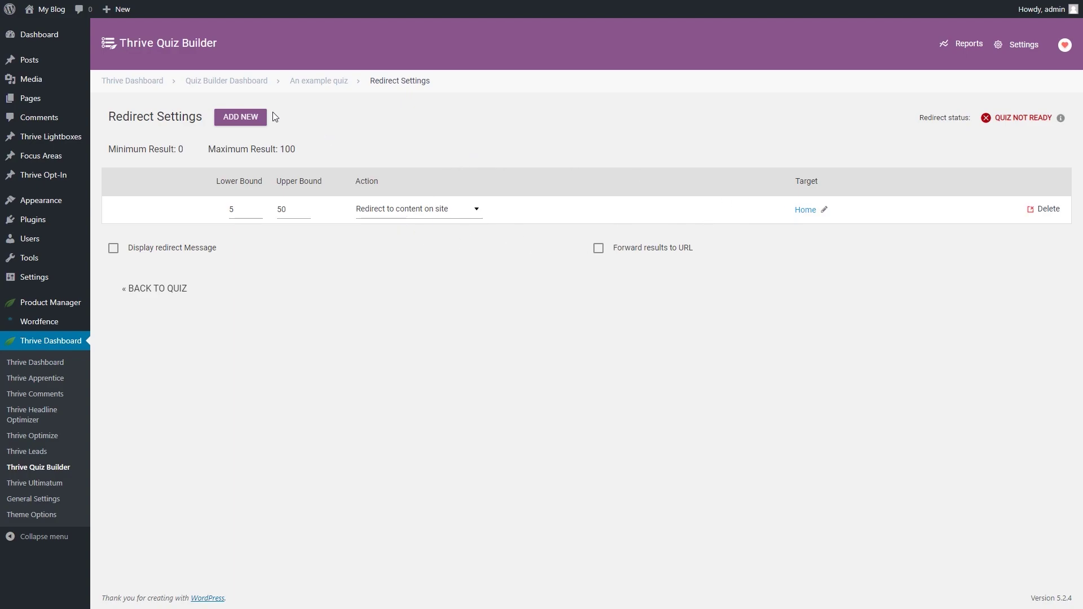
Add a second redirect rule with a score range of 60 to 100
left_click(238, 122)
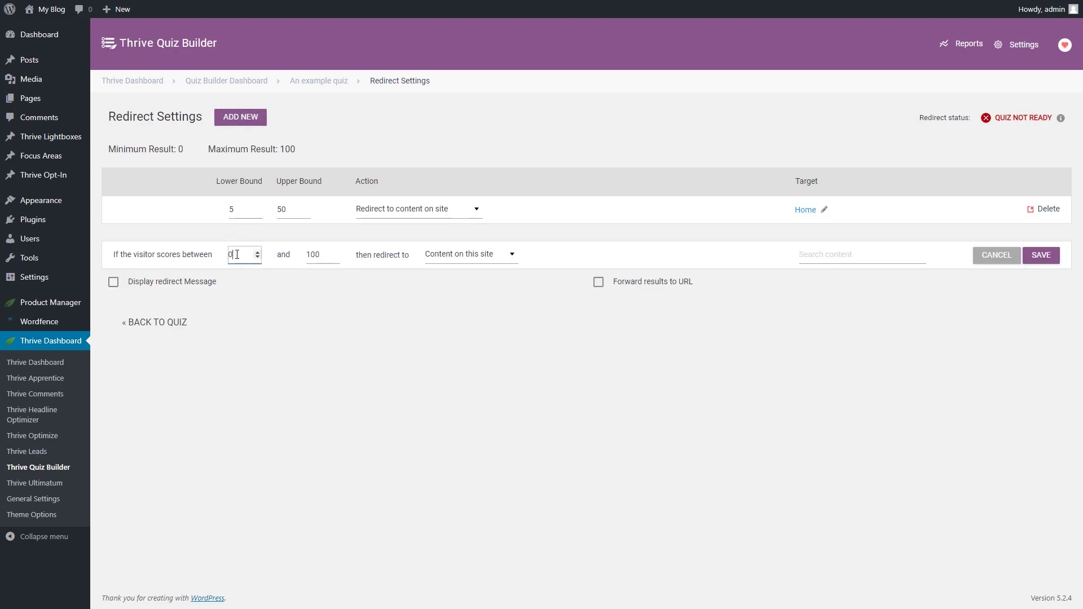
left_click_drag(243, 259, 221, 260)
type("60")
left_click(327, 253)
left_click(390, 272)
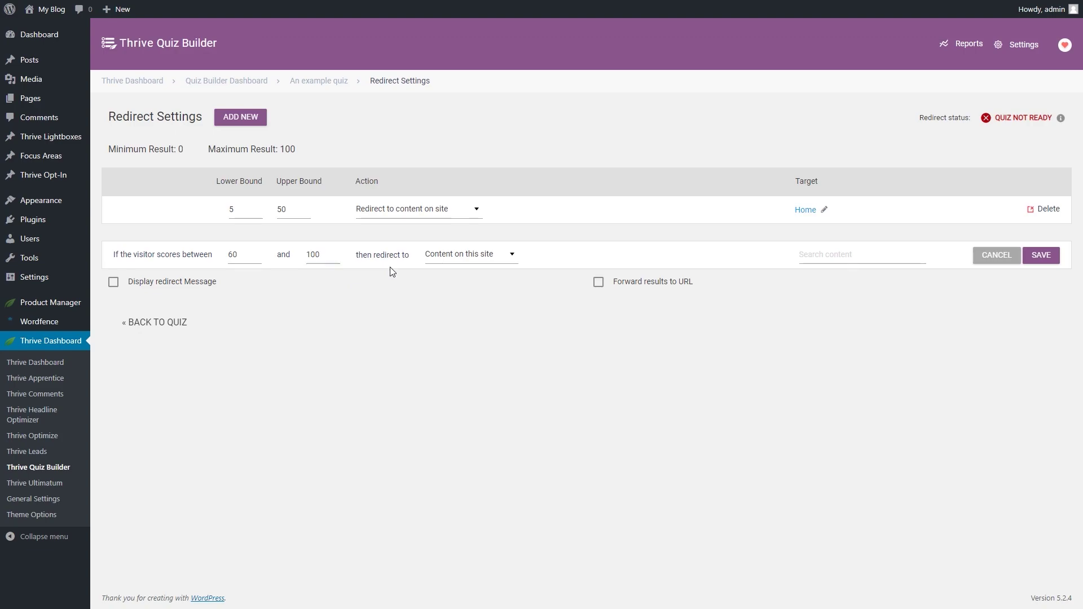
left_click(472, 261)
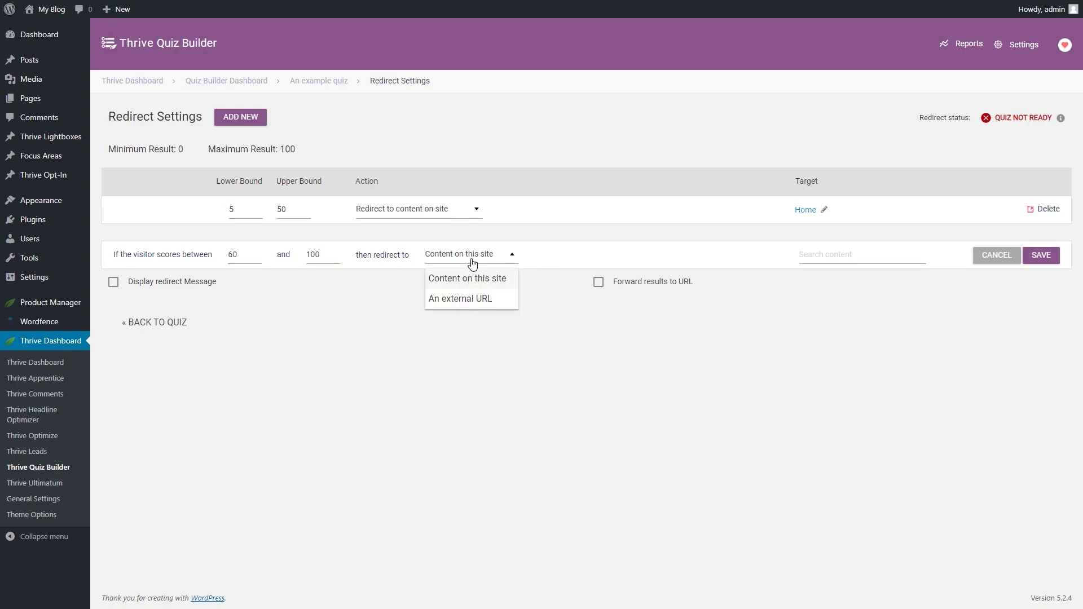
left_click(474, 304)
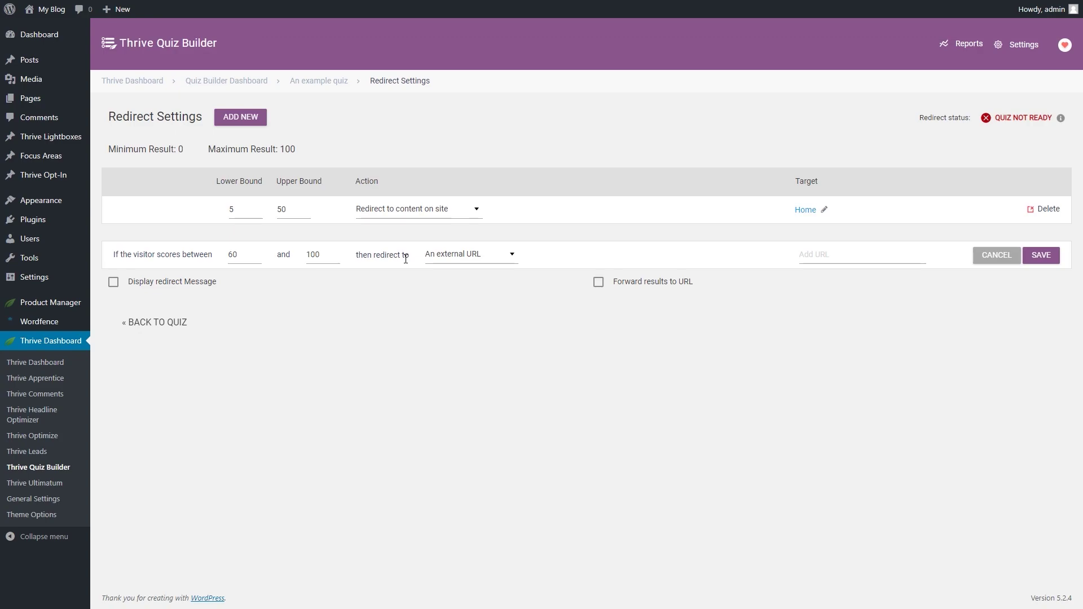
left_click(809, 255)
type("https://www.example.com")
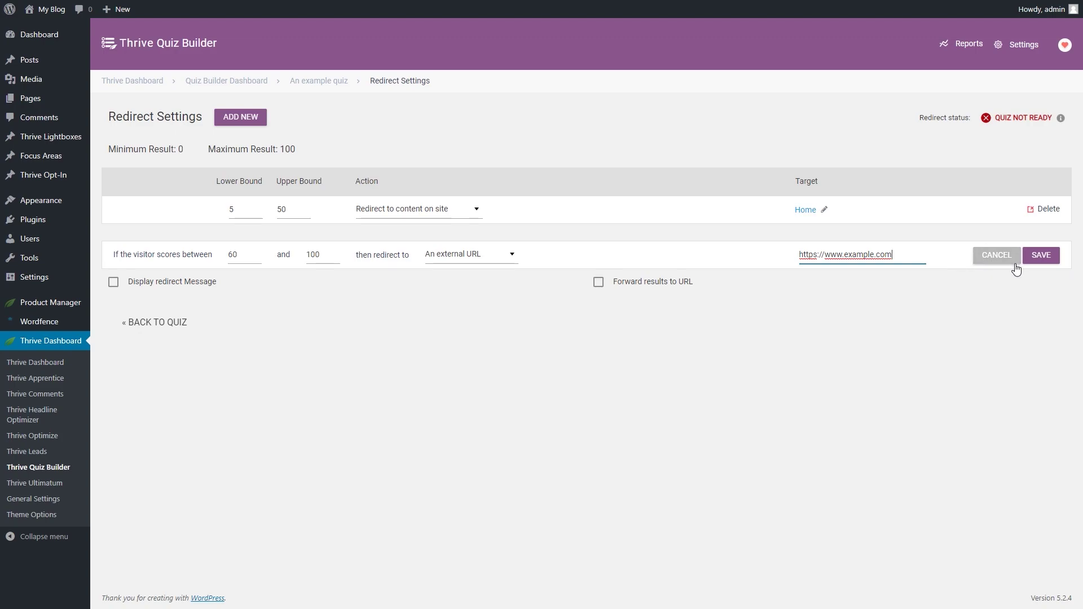
left_click(1048, 257)
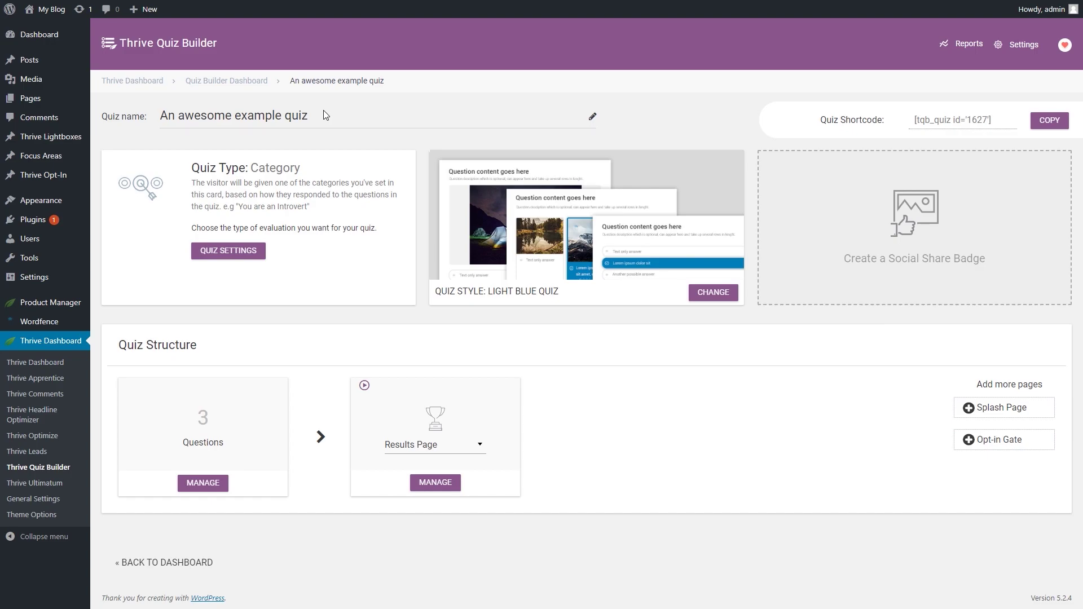
Make 'An awesome example quiz' end in a URL Redirect and open its redirect settings
left_click_drag(191, 167, 335, 168)
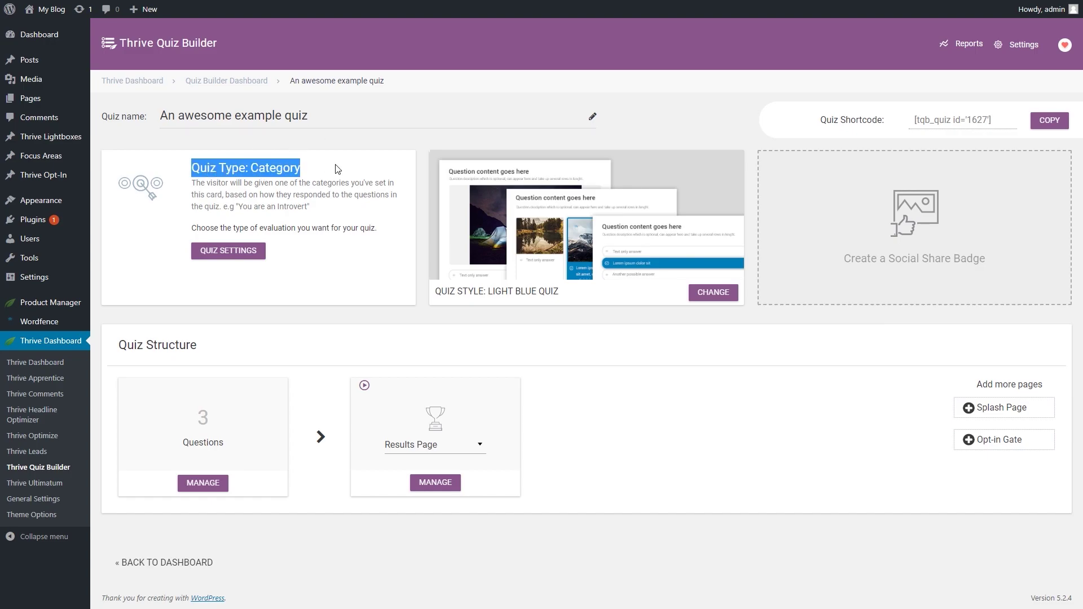
left_click(335, 169)
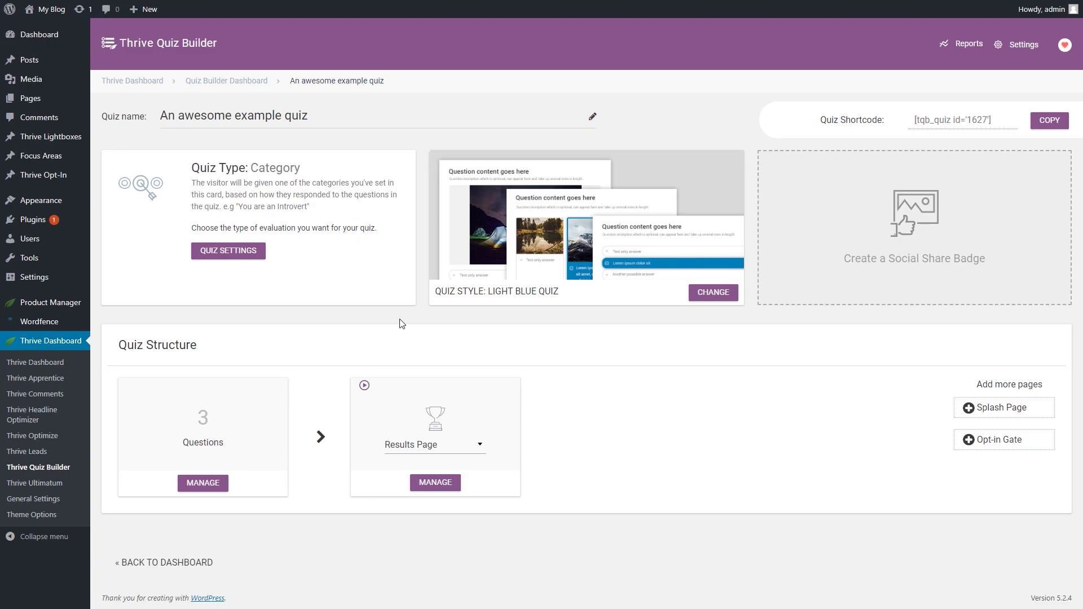
left_click(458, 449)
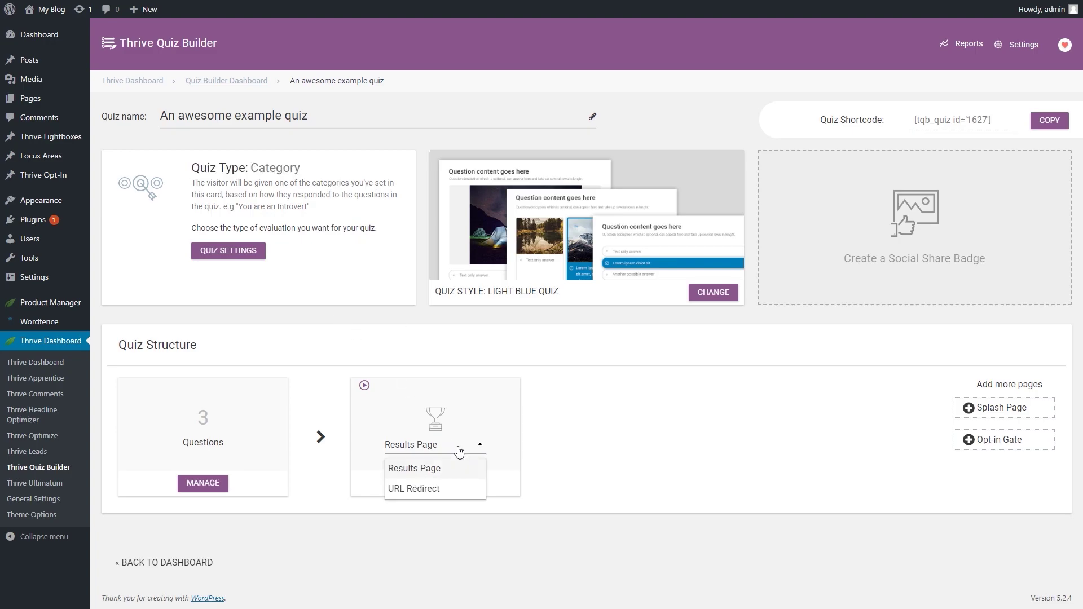
left_click(414, 490)
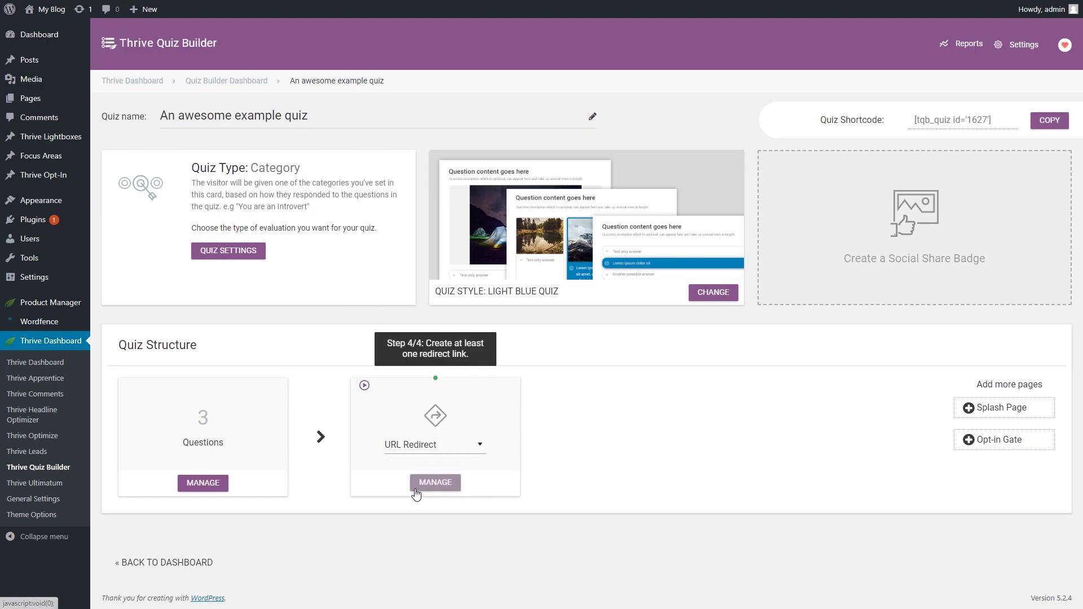
left_click(435, 484)
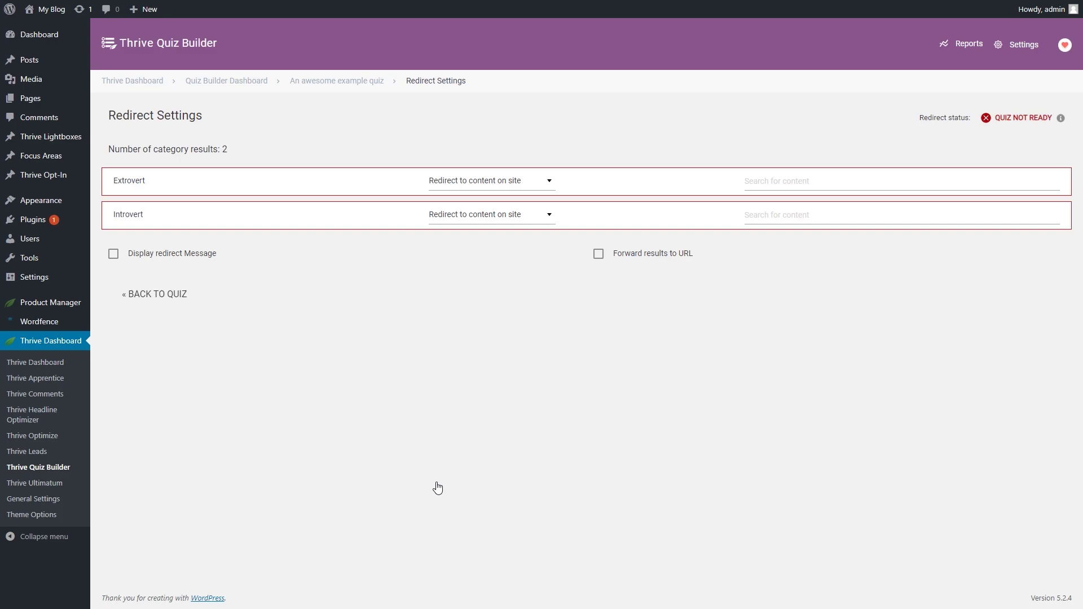
Review the category results and show the Extrovert row's redirect type choices
left_click_drag(107, 149, 218, 149)
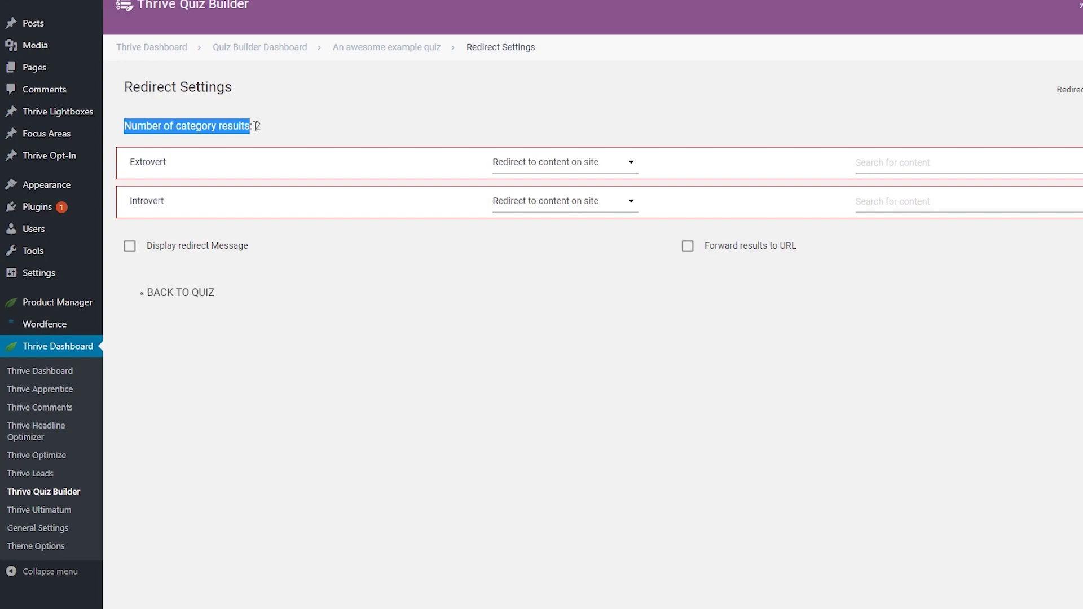
left_click(256, 126)
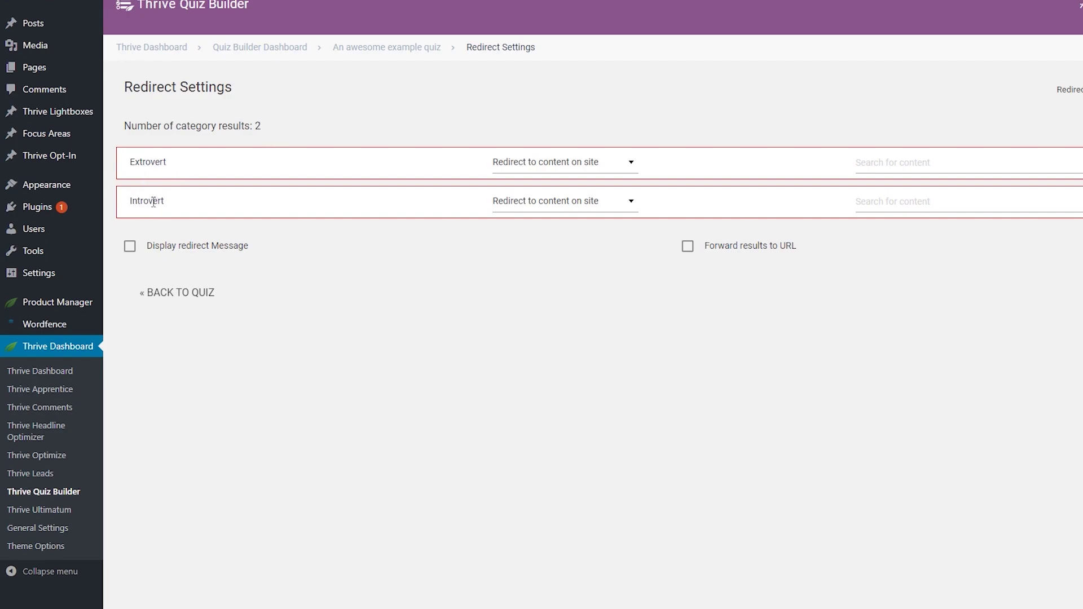
left_click_drag(135, 163, 164, 162)
left_click(164, 162)
left_click(631, 167)
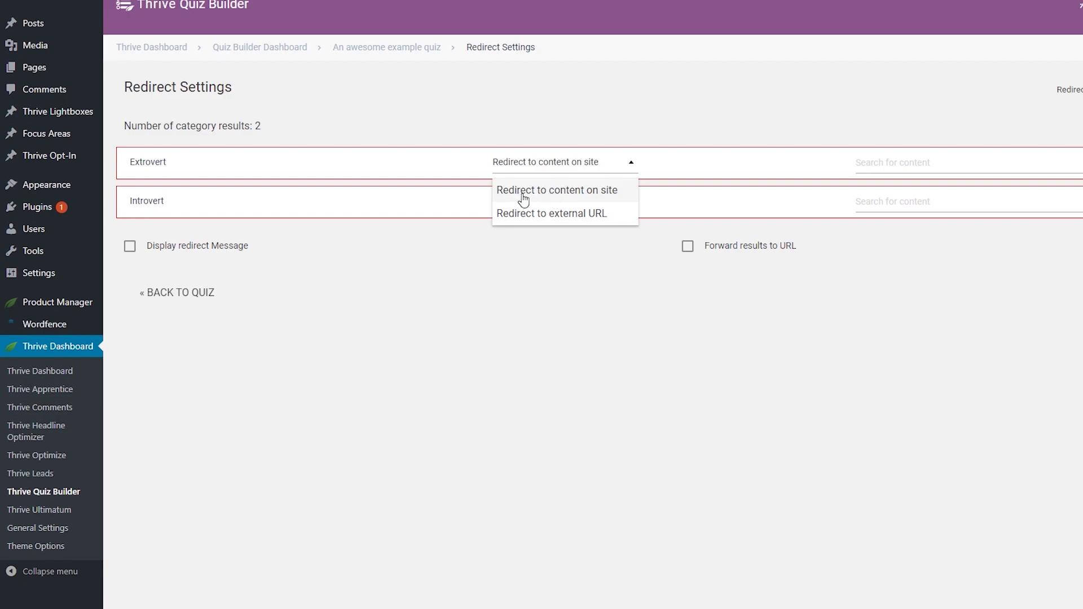
Redirect Extrovert to the site page 'Thank You Page for Multiple Courses Purchased', searched with 'page'
left_click(555, 191)
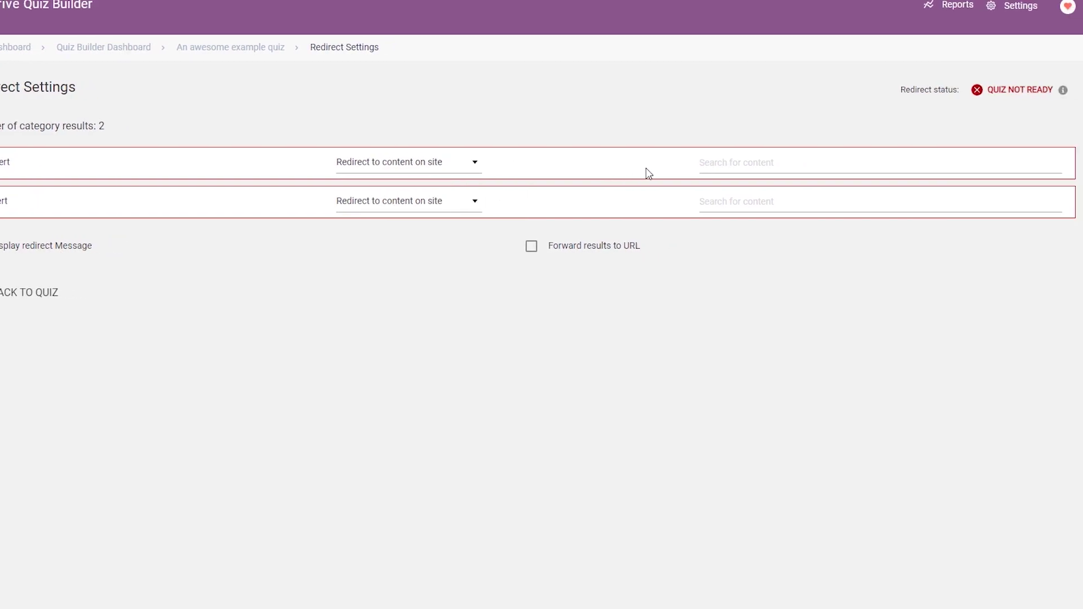
left_click(707, 164)
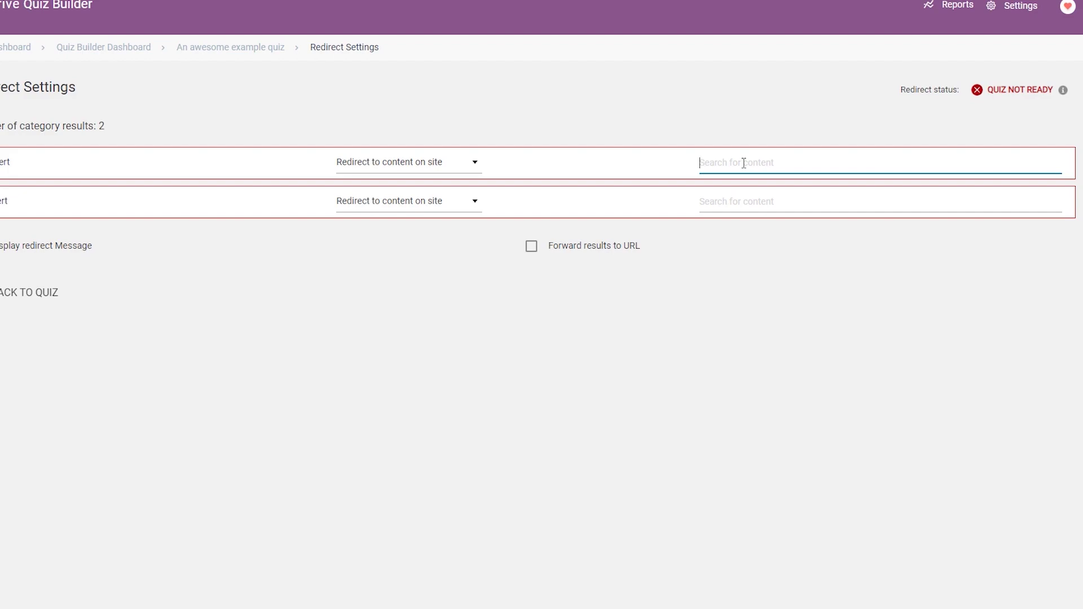
type("page")
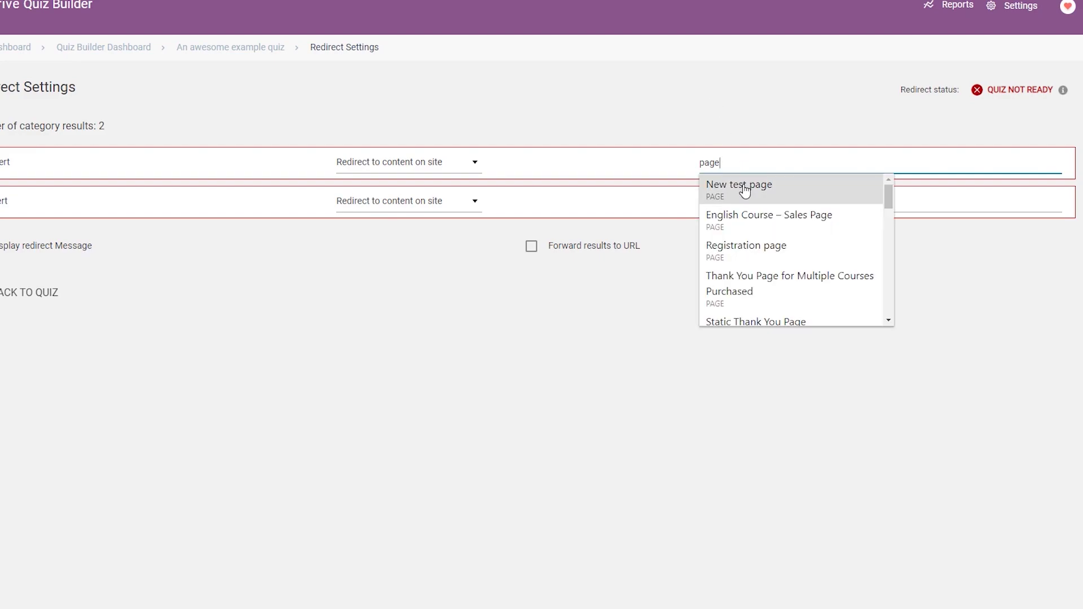
left_click(763, 292)
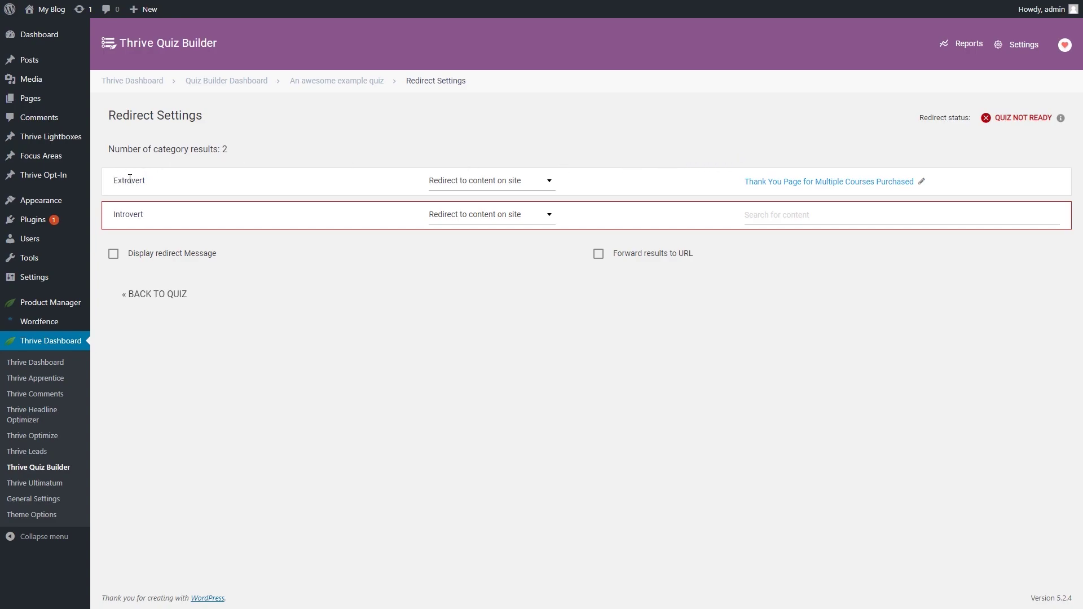
left_click(497, 221)
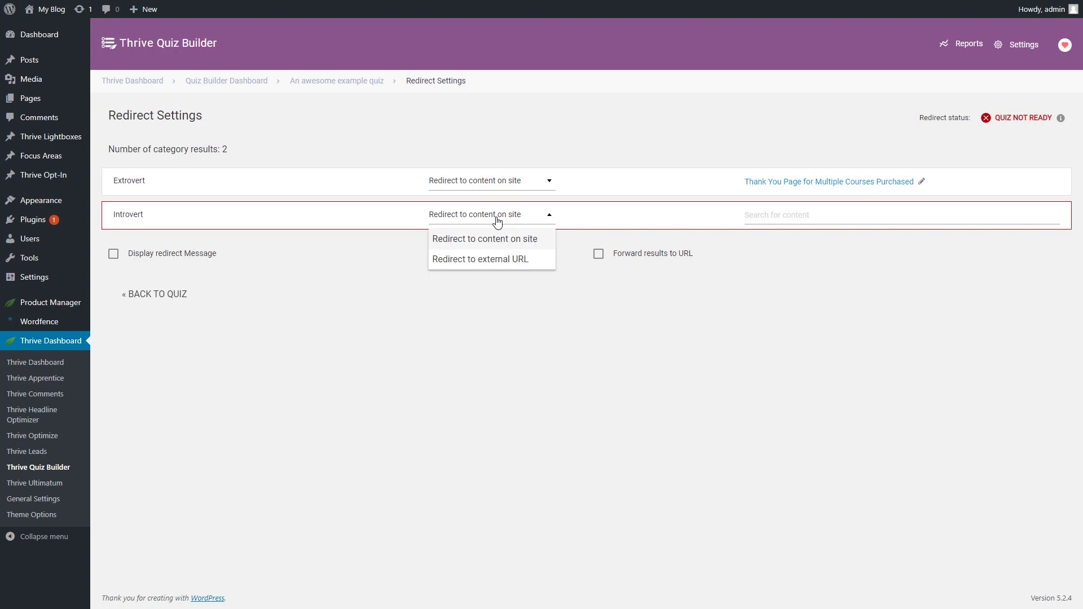
left_click(485, 260)
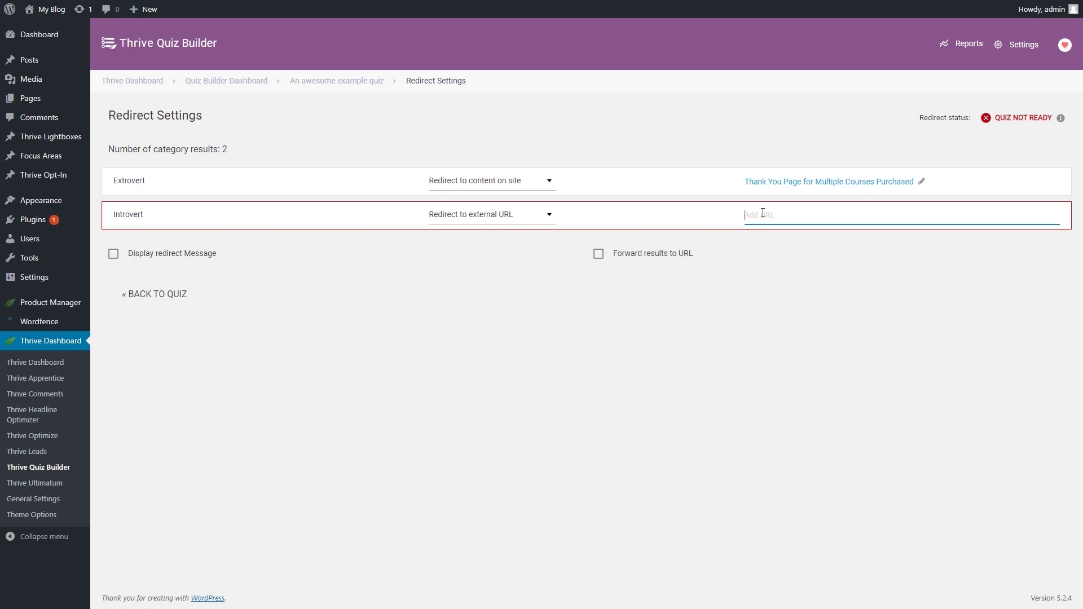
type("https://www.example2.com")
left_click(670, 215)
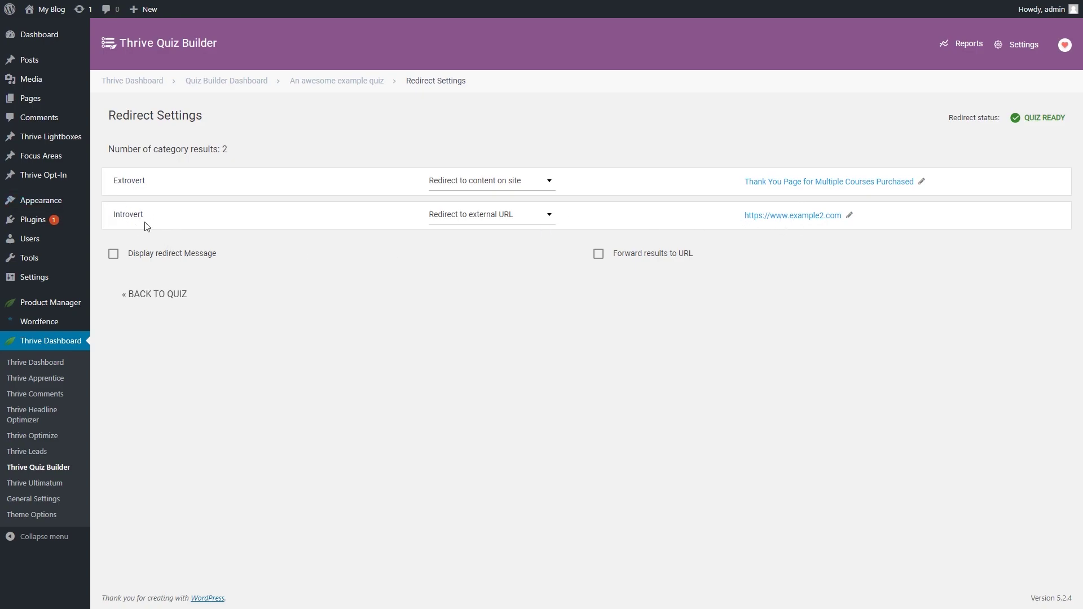
left_click(850, 217)
left_click(671, 224)
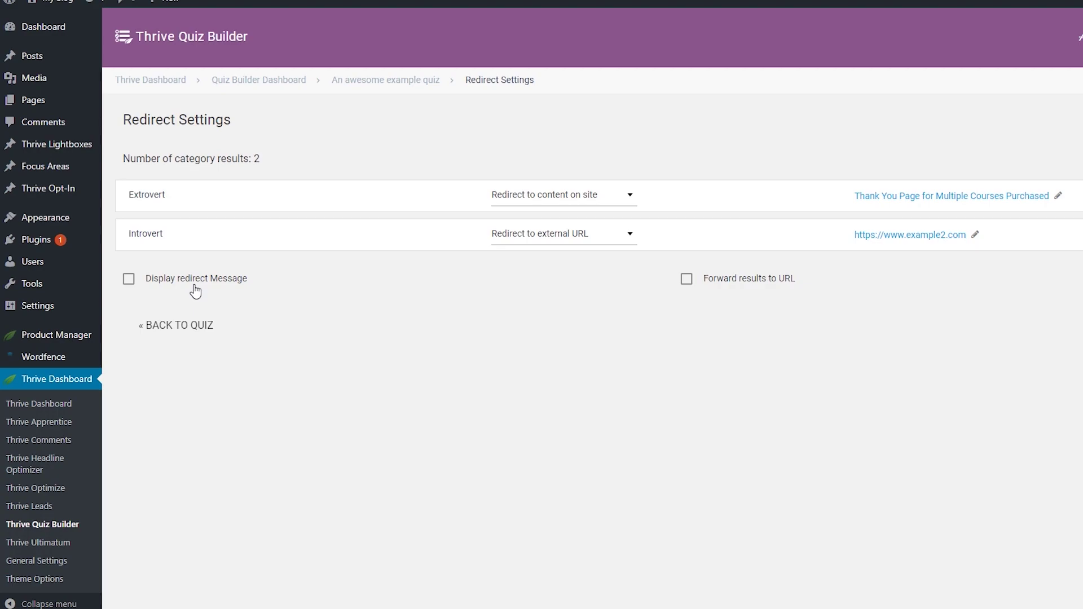
Enable the redirect message titled 'Congratulations, you have finished the quiz!' reading 'Redirecting you to your result'
left_click(129, 280)
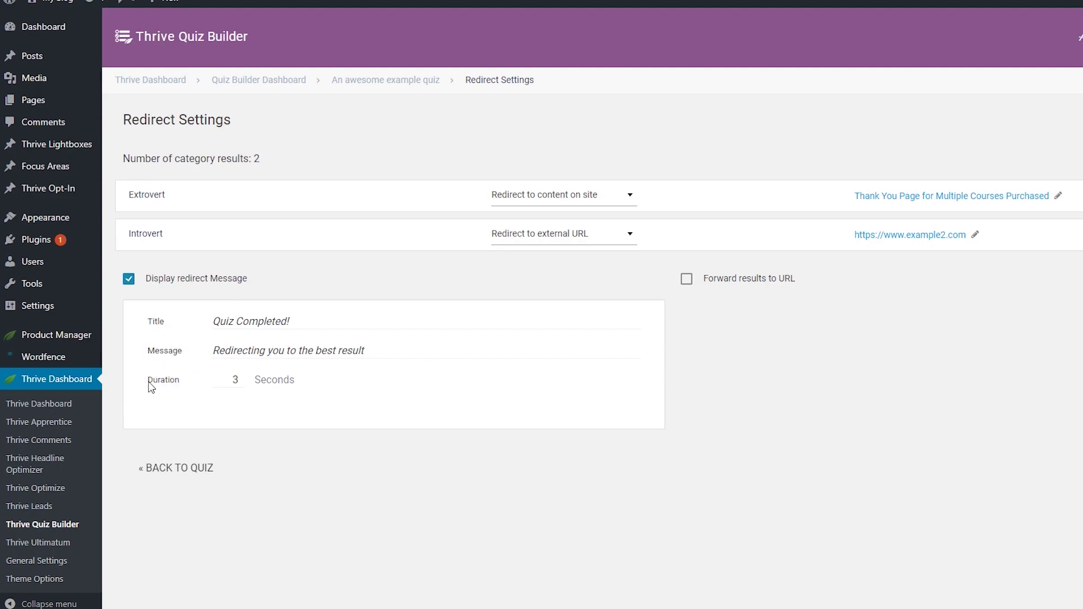
left_click(297, 321)
left_click_drag(304, 322, 182, 320)
key("BackSpace")
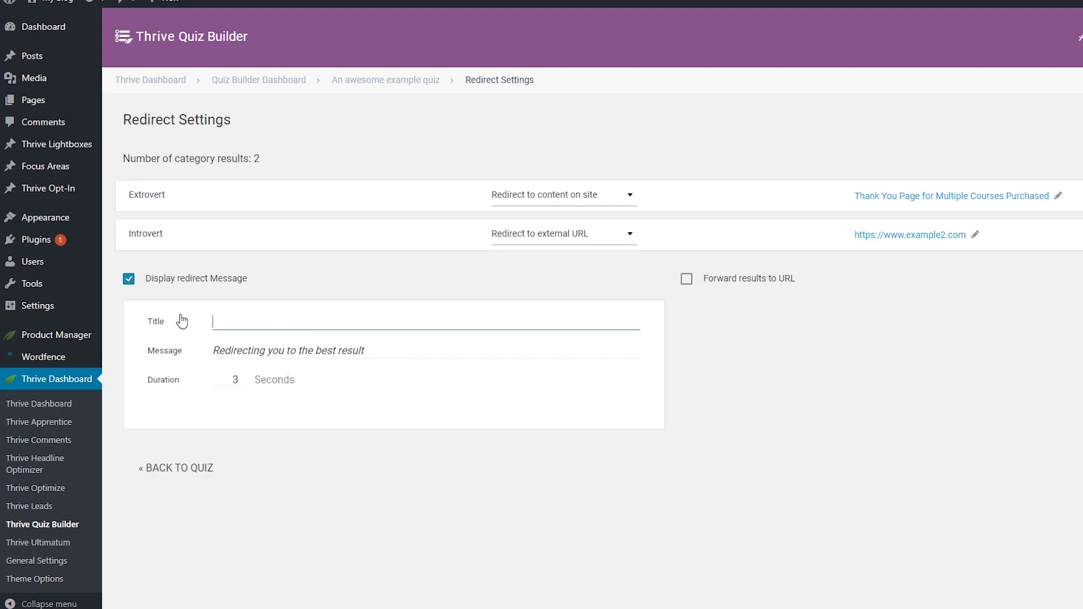
type("Congratulations, you have finished the quiz!")
left_click(396, 350)
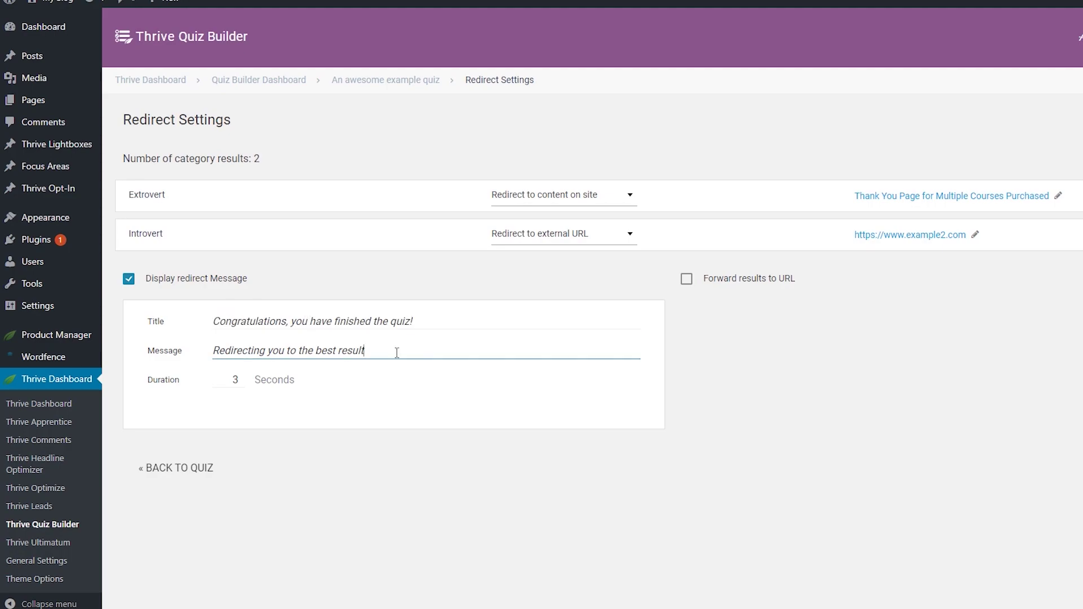
left_click_drag(396, 350, 197, 350)
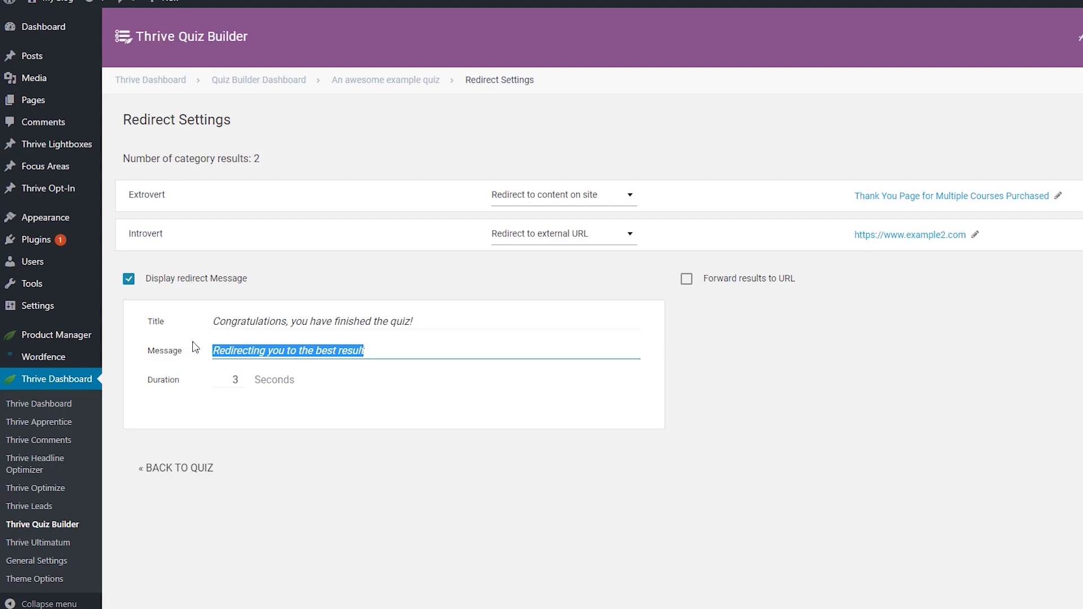
type("directing you to your result")
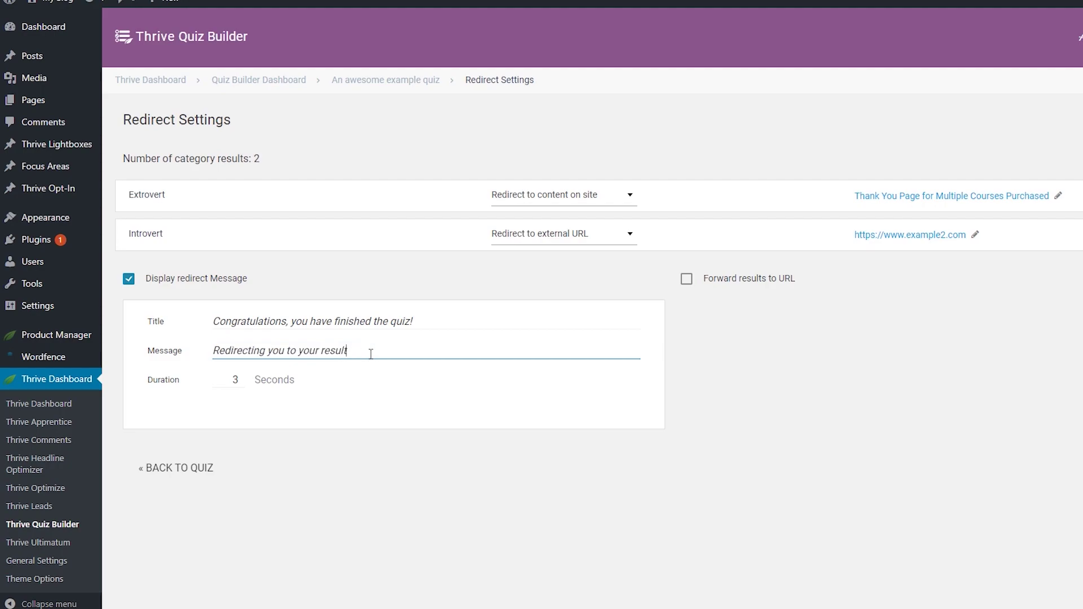
left_click(231, 381)
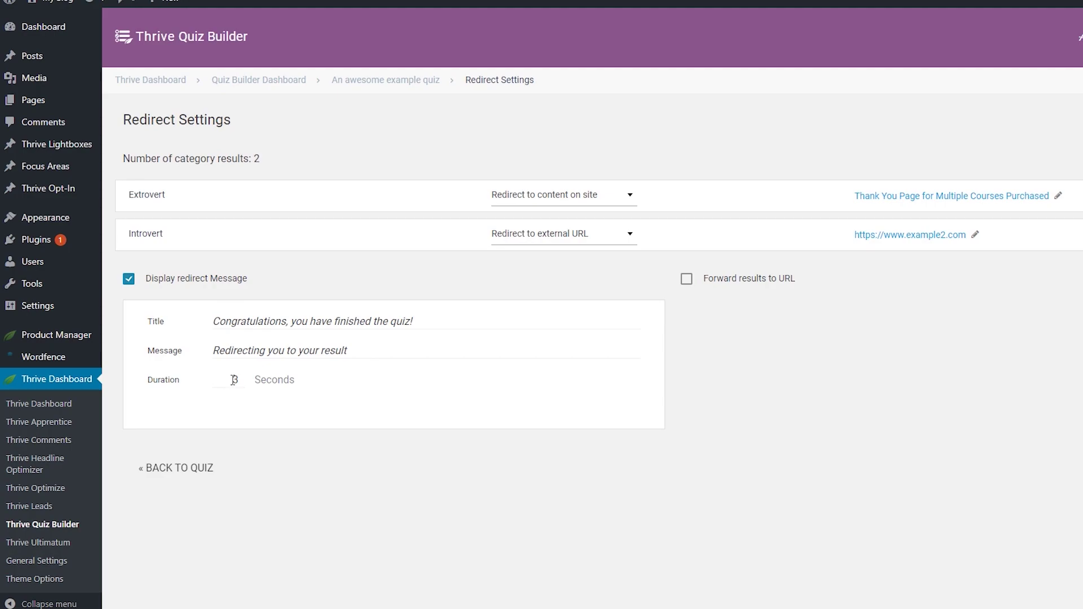
Change the redirect message duration from 3 to 5 seconds
double_click(235, 379)
key("BackSpace")
type("5")
left_click(258, 345)
Forward results to the URL as name, email and quiz_result parameters, then go back to the quiz
left_click(686, 280)
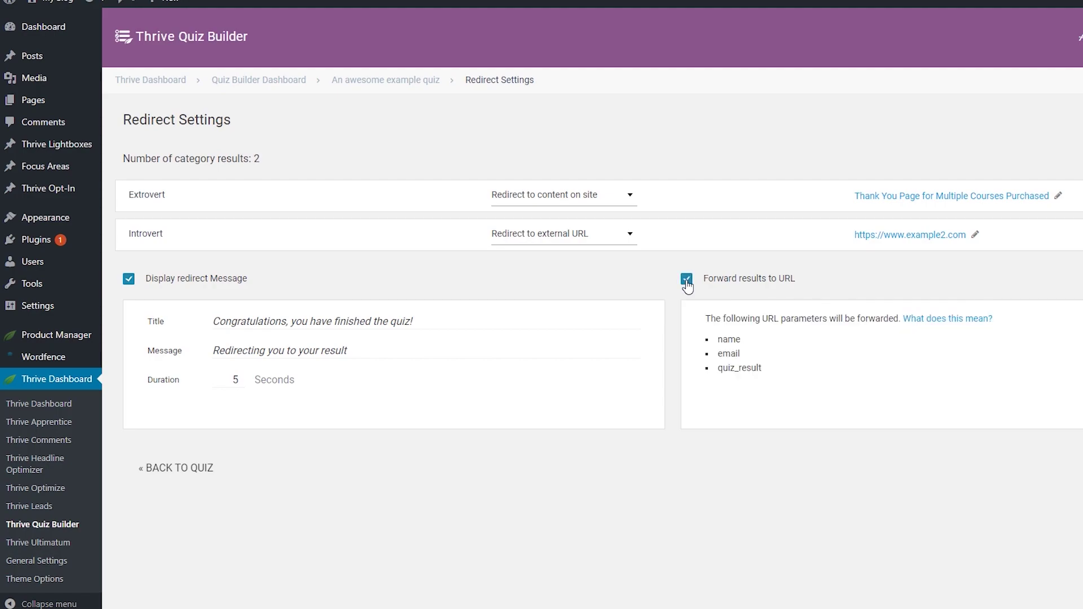
double_click(729, 339)
double_click(728, 353)
left_click(720, 371)
left_click_drag(718, 371, 771, 377)
left_click(790, 370)
left_click(182, 477)
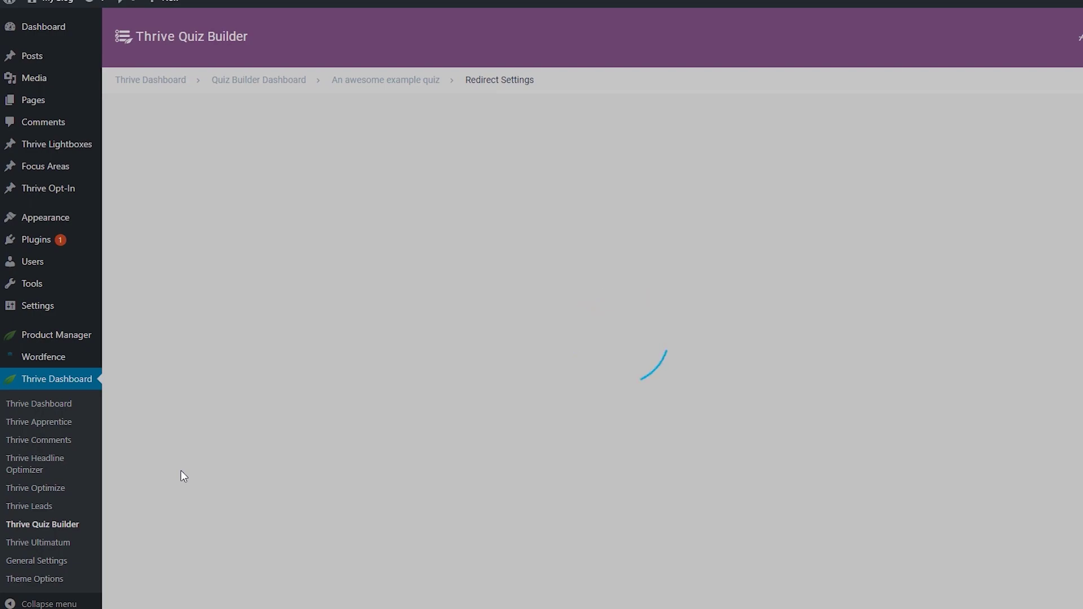